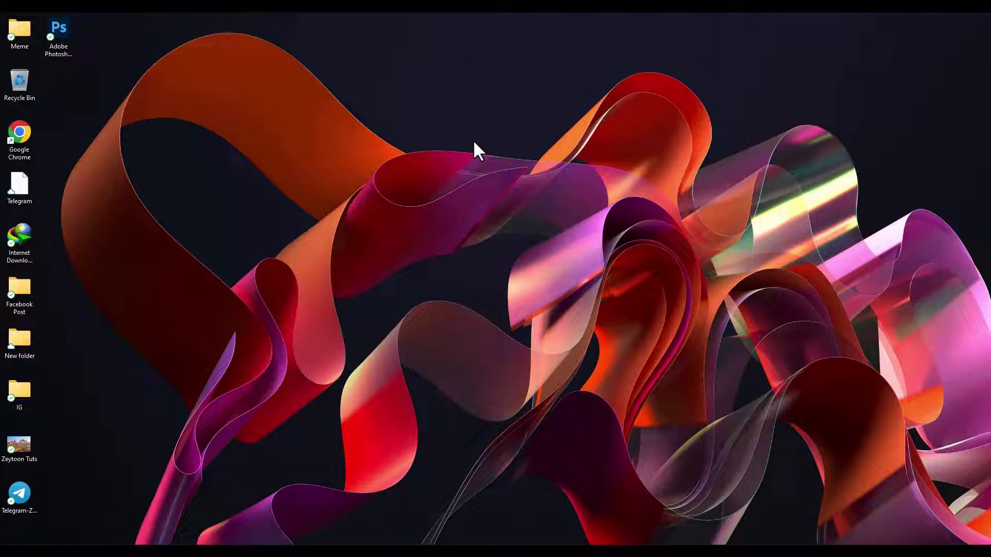
# Launch Photoshop, dismiss the OneDrive notification, and open the recent photo Zeytoon Tuts.jpg.
pyautogui.doubleClick(65, 39)
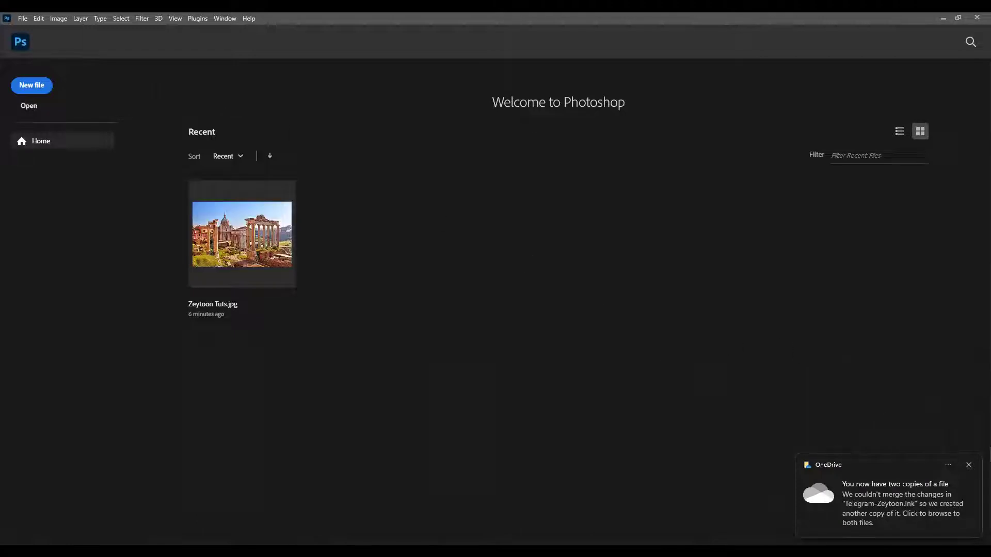
pyautogui.click(968, 465)
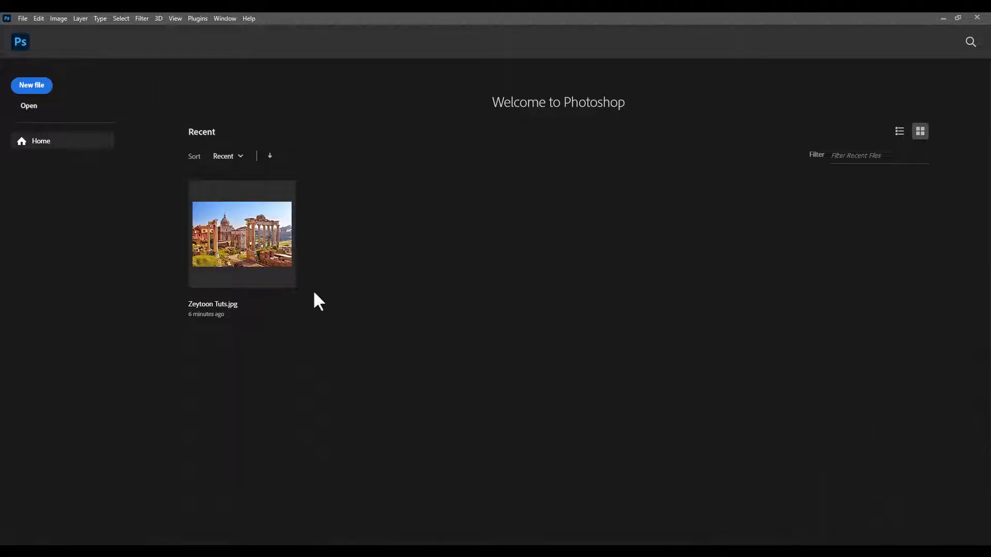
pyautogui.click(261, 249)
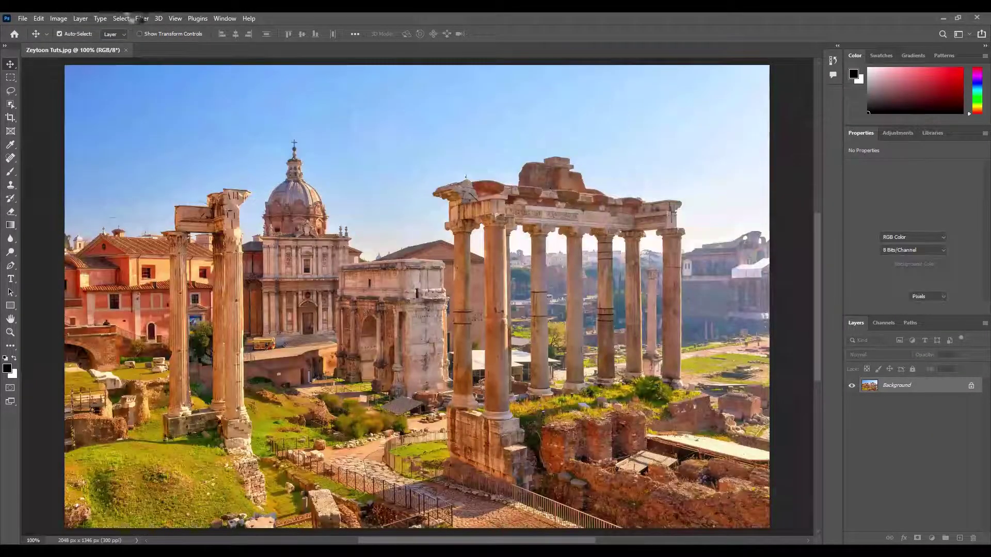
# Look through the Filter menu, then use Help > Sign In and switch to creating a new account.
pyautogui.click(140, 19)
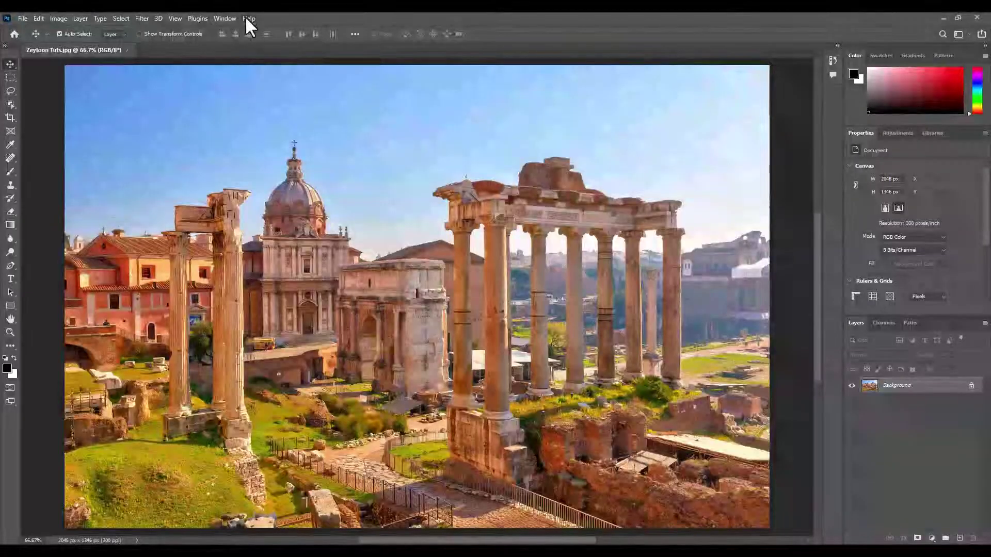
pyautogui.click(246, 18)
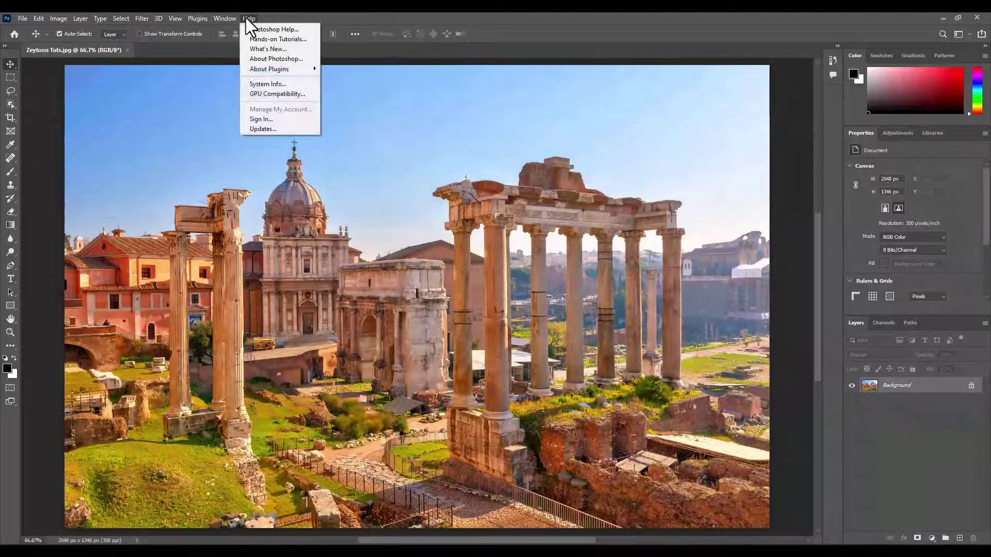
pyautogui.click(252, 119)
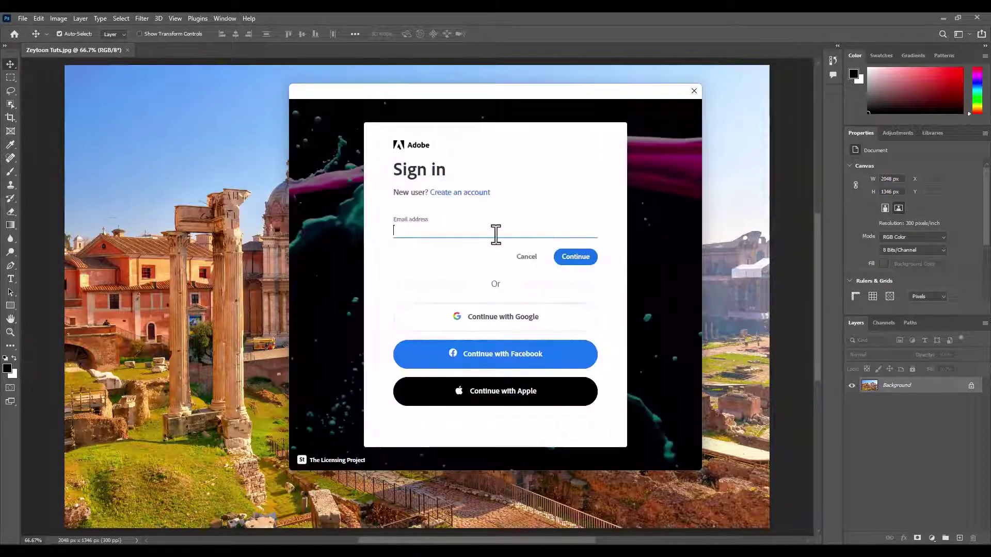
pyautogui.click(458, 193)
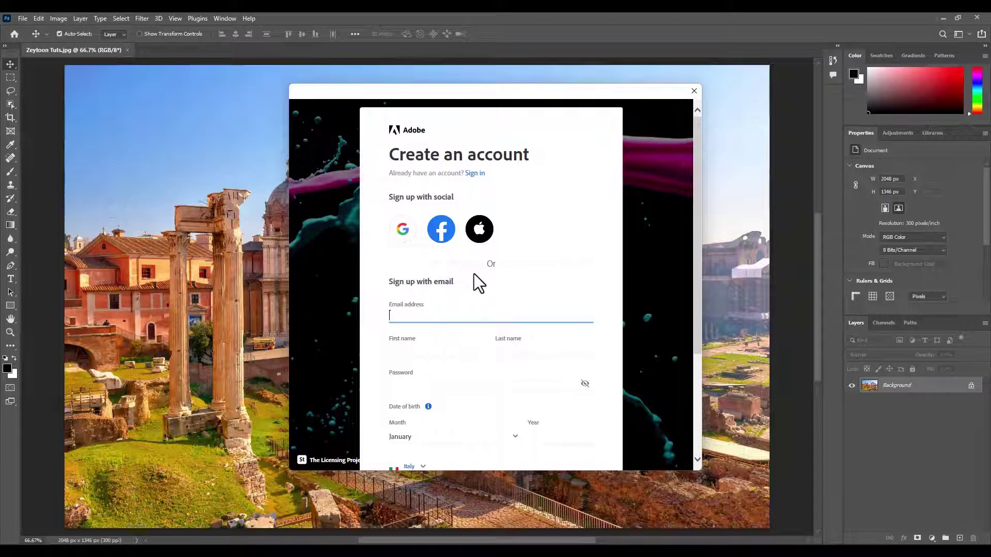
# Scroll down through the blank Adobe account creation form.
pyautogui.scroll(-2, 472, 274)
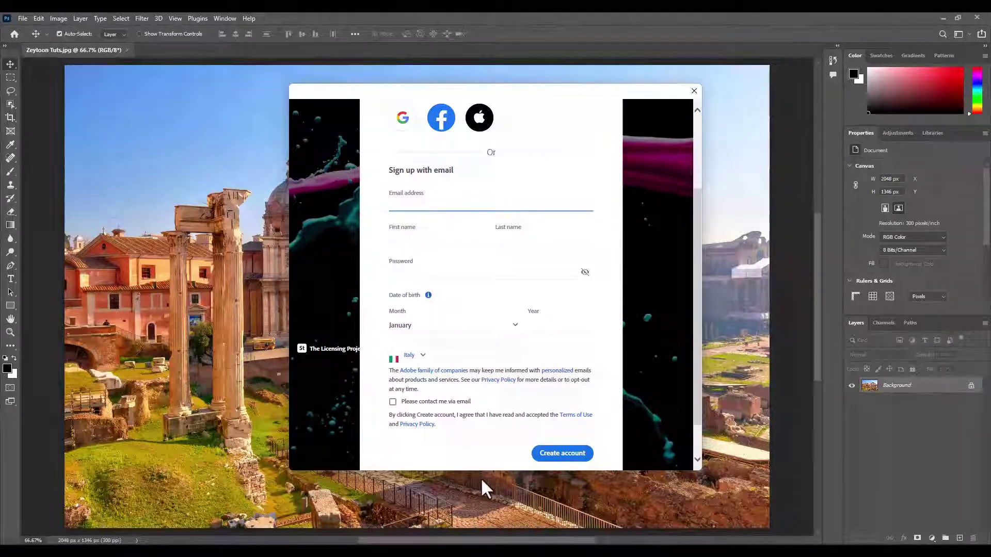
# Open Chrome, find temp-mail.org, and copy its disposable email address.
pyautogui.press('super')
pyautogui.write('chr')
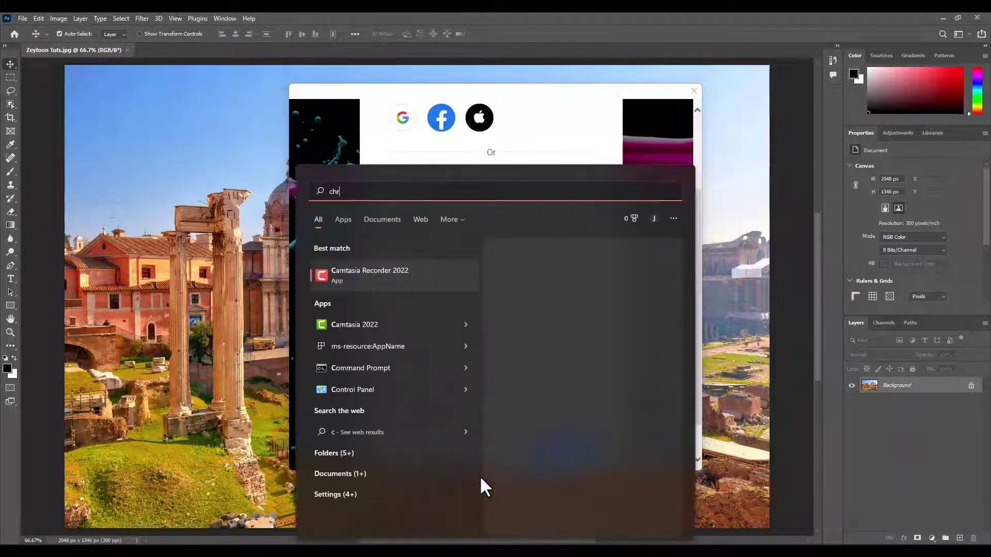
pyautogui.press('Return')
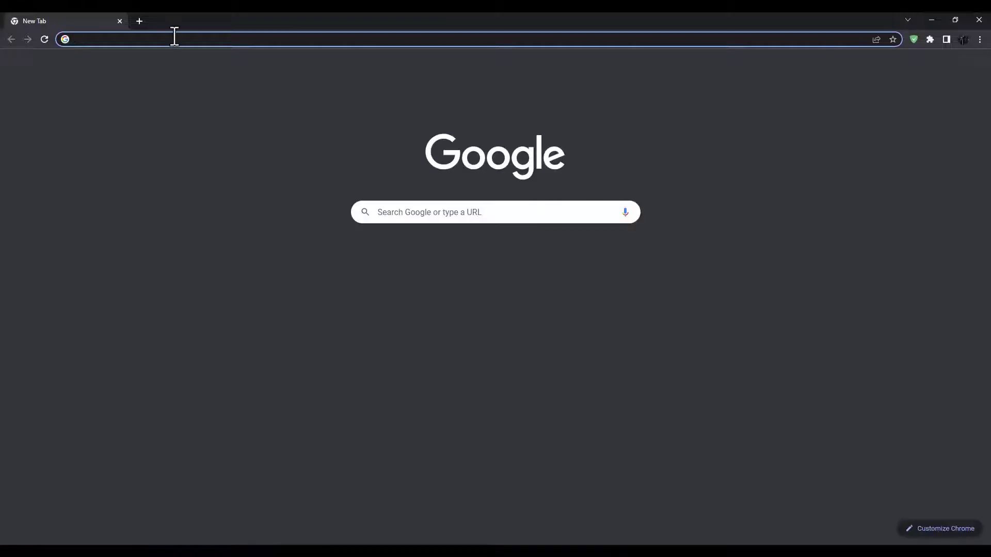
pyautogui.click(175, 39)
pyautogui.write('te')
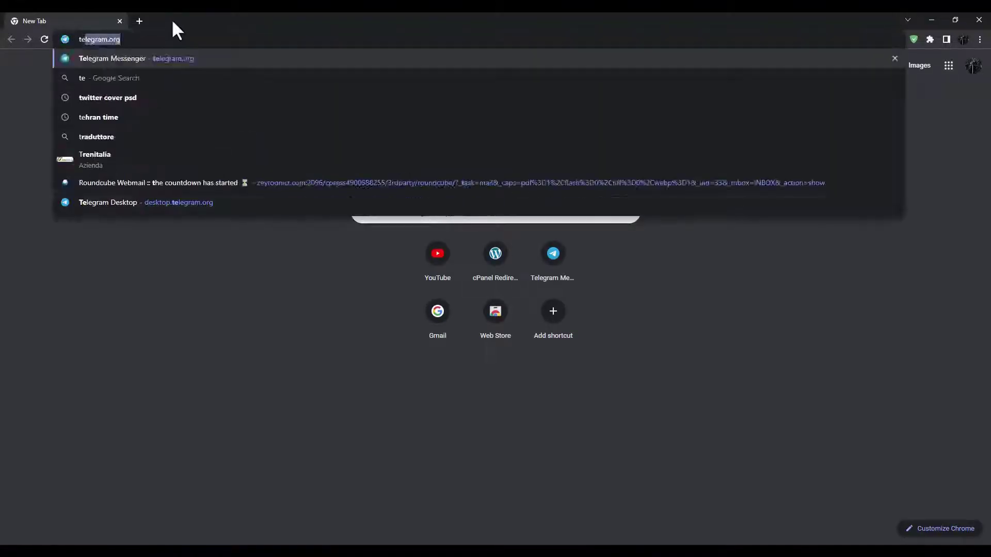
pyautogui.write('mp')
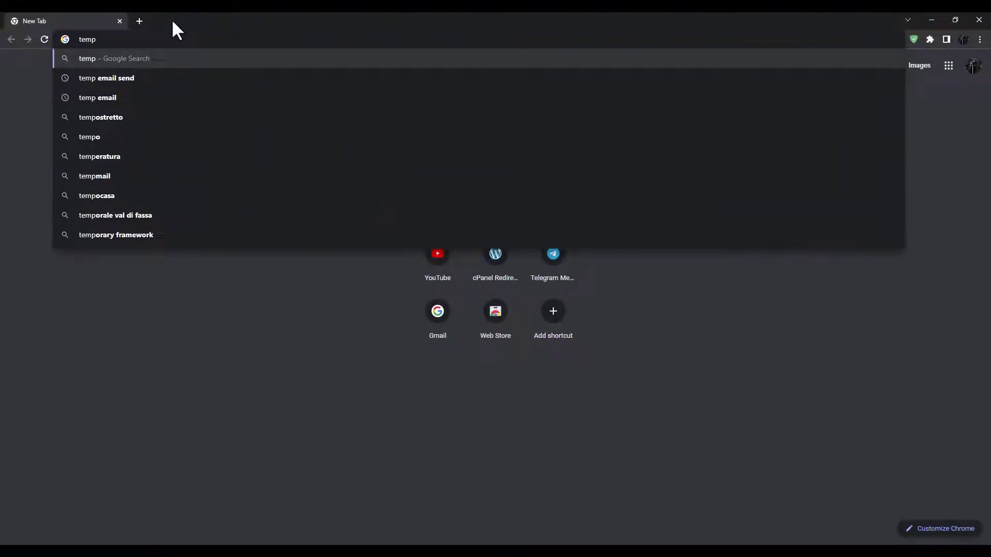
pyautogui.write("'mail.org")
pyautogui.press('Return')
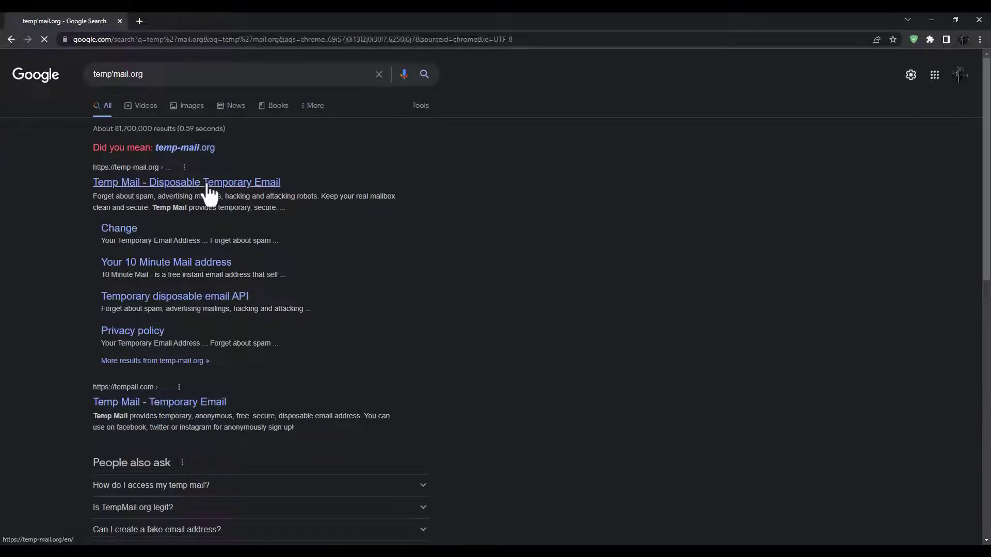
pyautogui.click(207, 183)
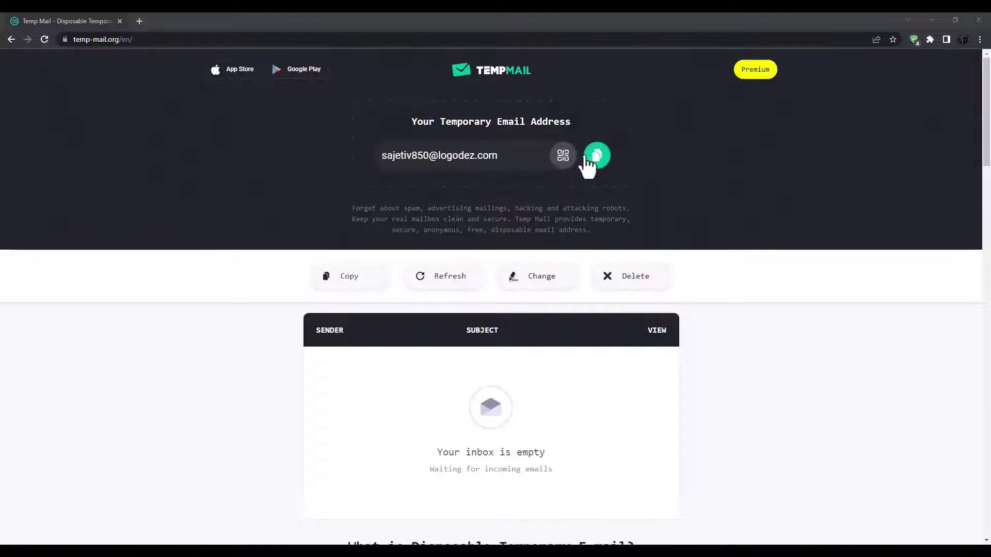
pyautogui.click(597, 157)
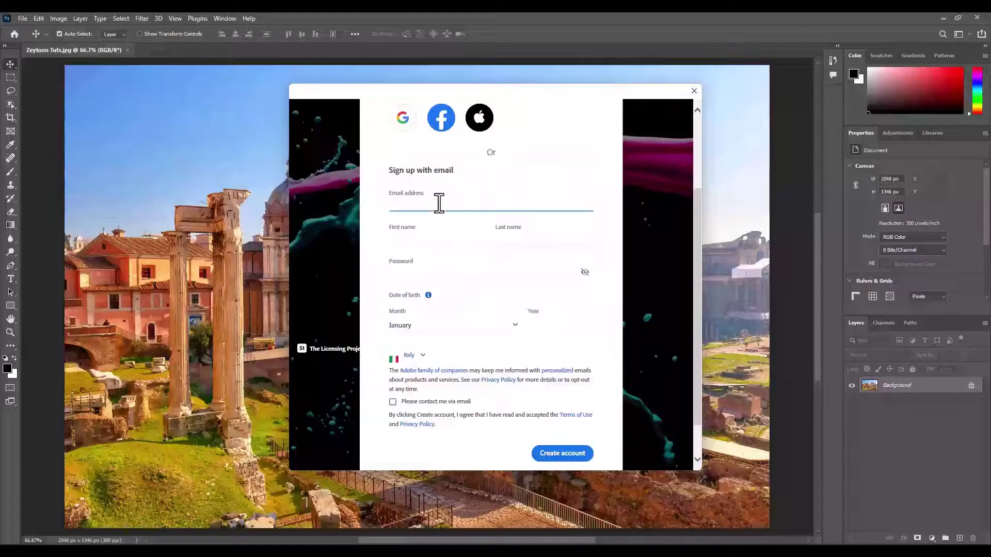
# Paste the temporary email and enter the account holder's first and last name.
pyautogui.hotkey('ctrl', 'v')
pyautogui.click(436, 238)
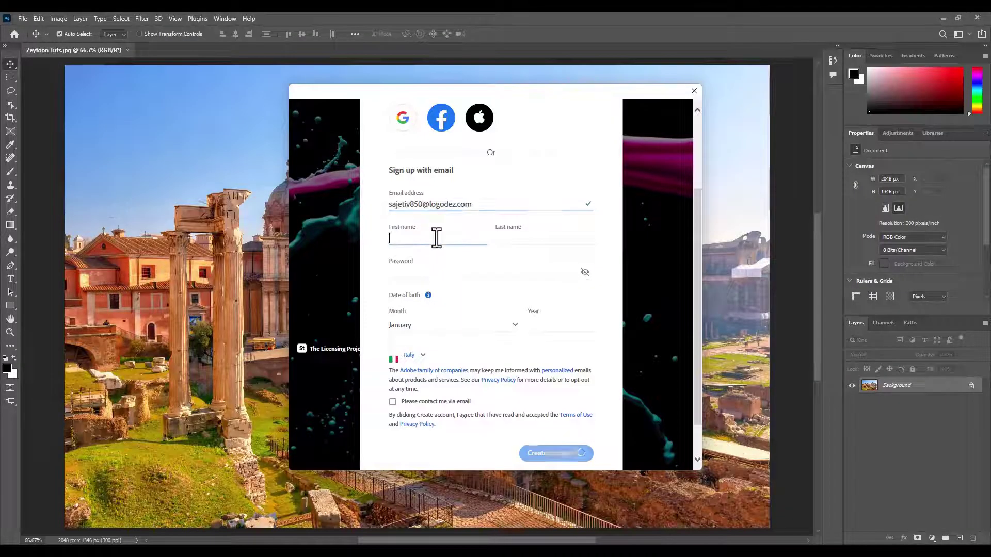
pyautogui.press('Tab')
# Enter a new account password that meets every requirement.
pyautogui.press('Tab')
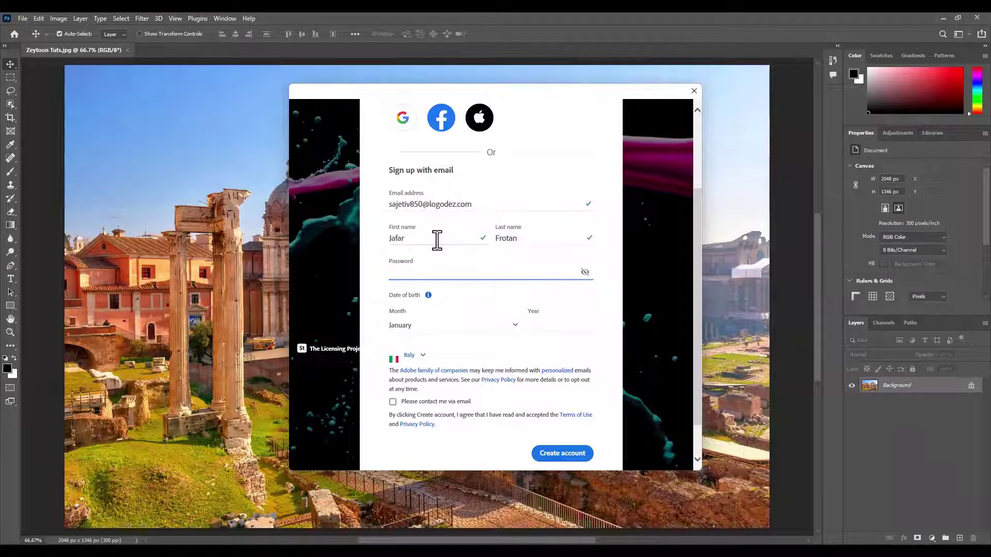
pyautogui.hotkey('ctrl', 'v')
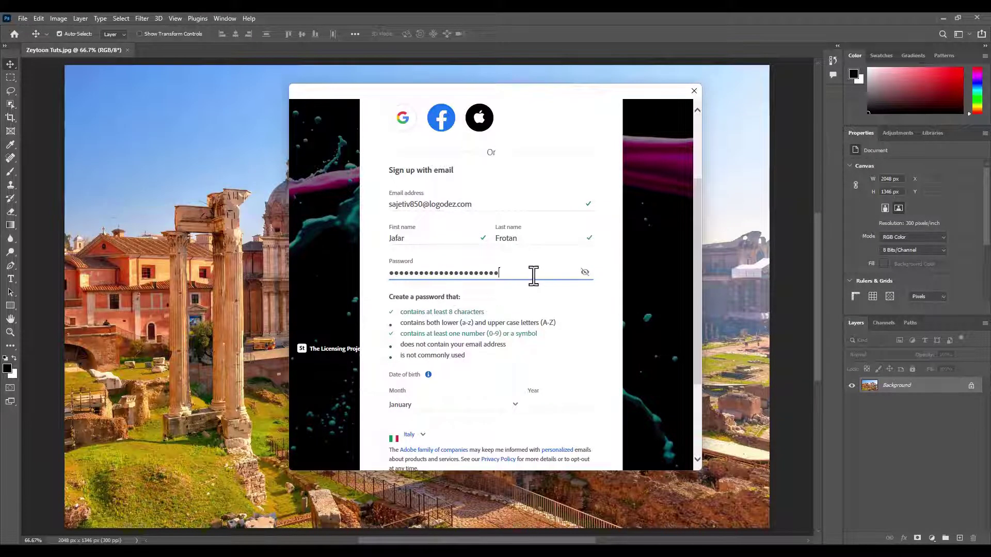
pyautogui.hotkey('ctrl', 'a')
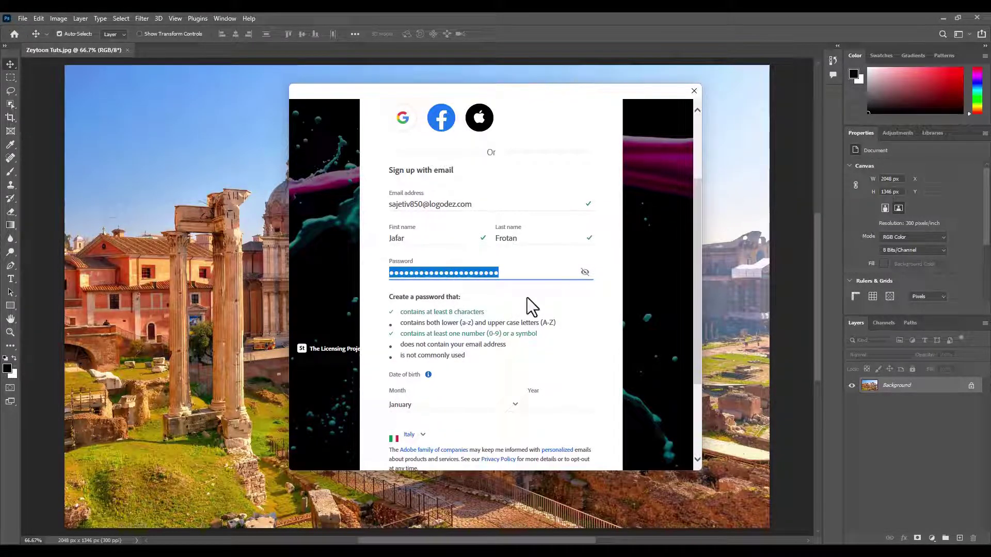
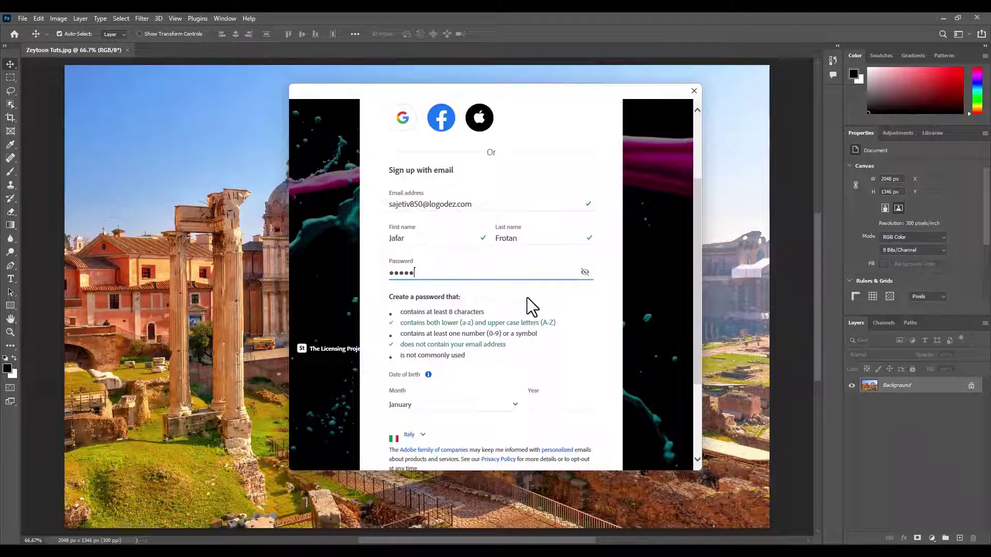
pyautogui.scroll(-3, 443, 291)
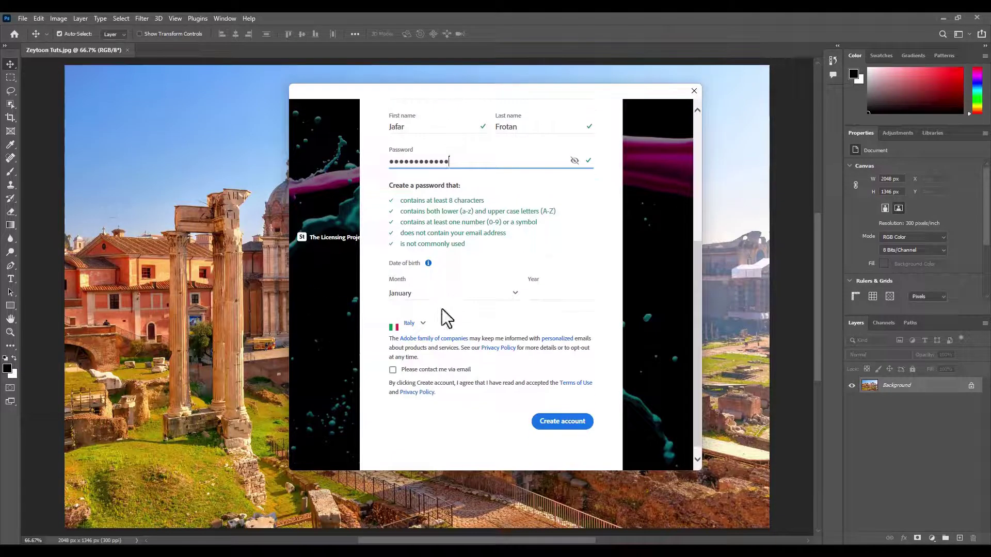
# Set the birth date to October 2005 and submit with Create account.
pyautogui.click(505, 305)
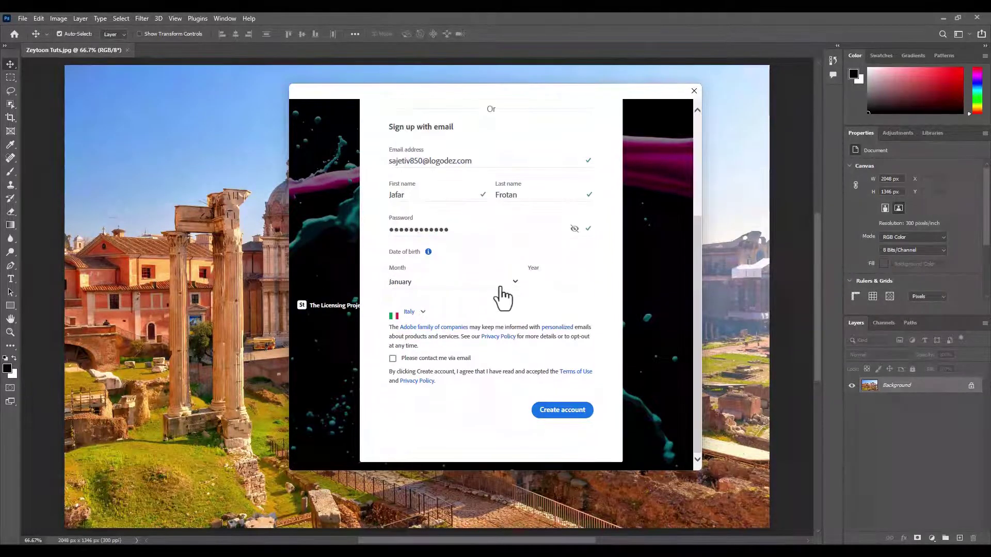
pyautogui.click(541, 282)
pyautogui.write('2005')
pyautogui.click(484, 283)
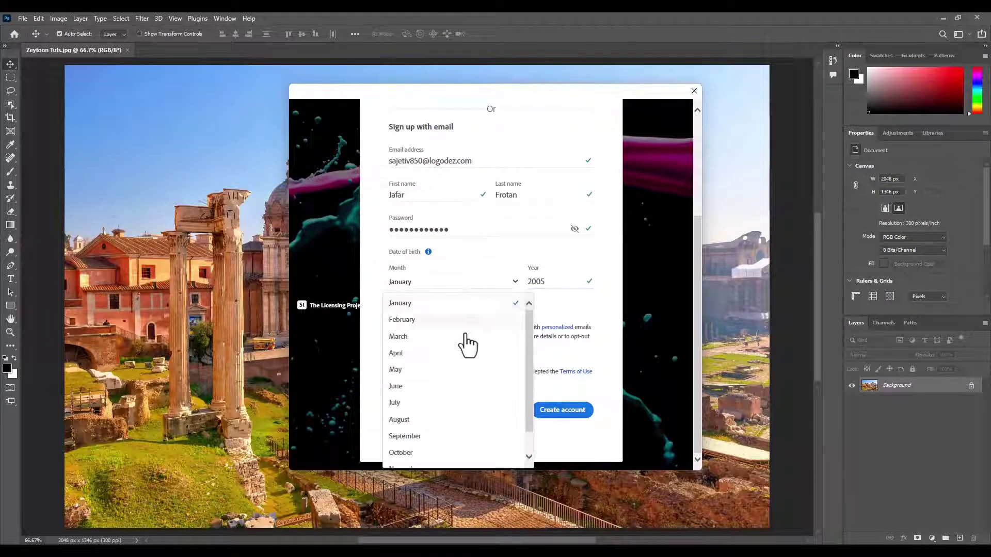
pyautogui.click(415, 458)
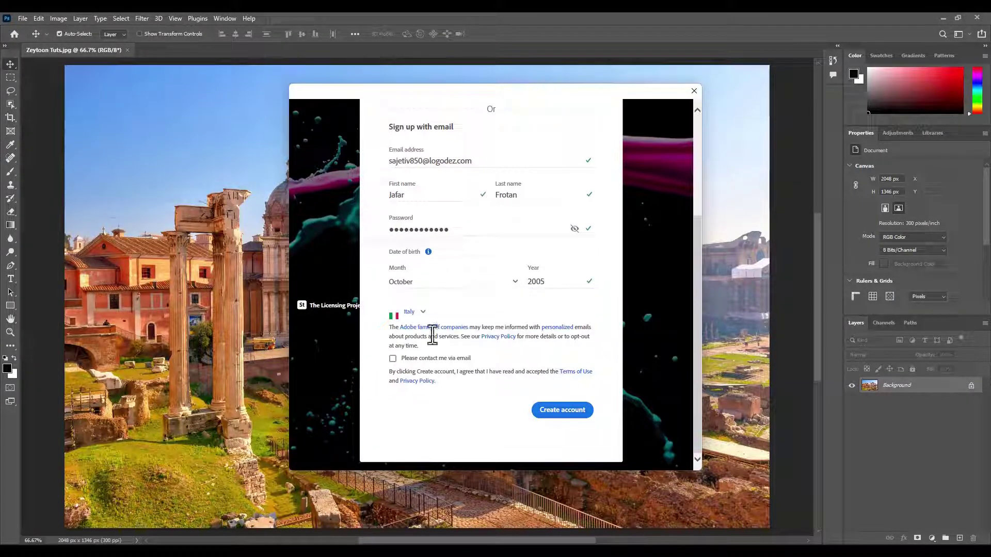
pyautogui.click(557, 412)
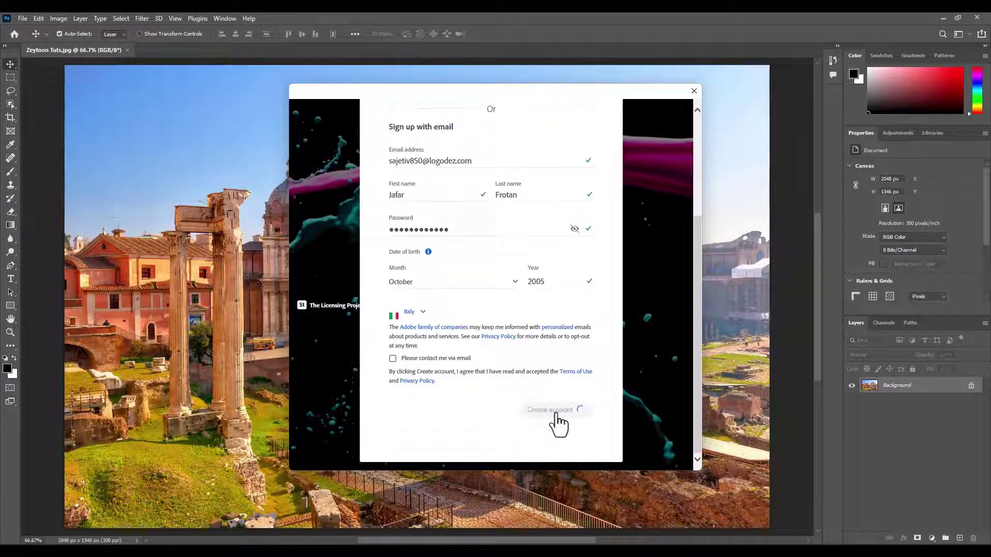
pyautogui.scroll(-3, 544, 366)
pyautogui.scroll(3, 564, 395)
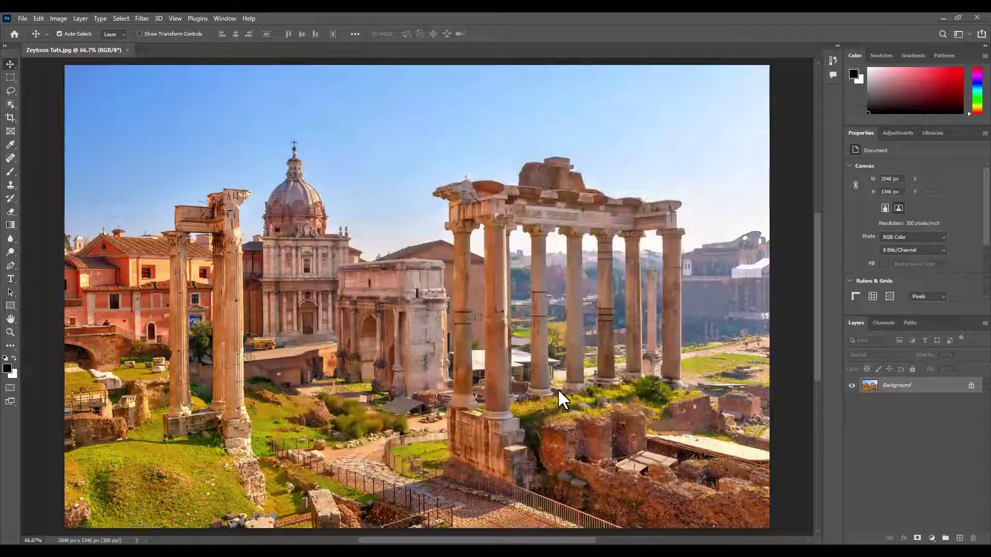
# Choose Filter > Neural Filters for the Roman Forum photo.
pyautogui.click(142, 19)
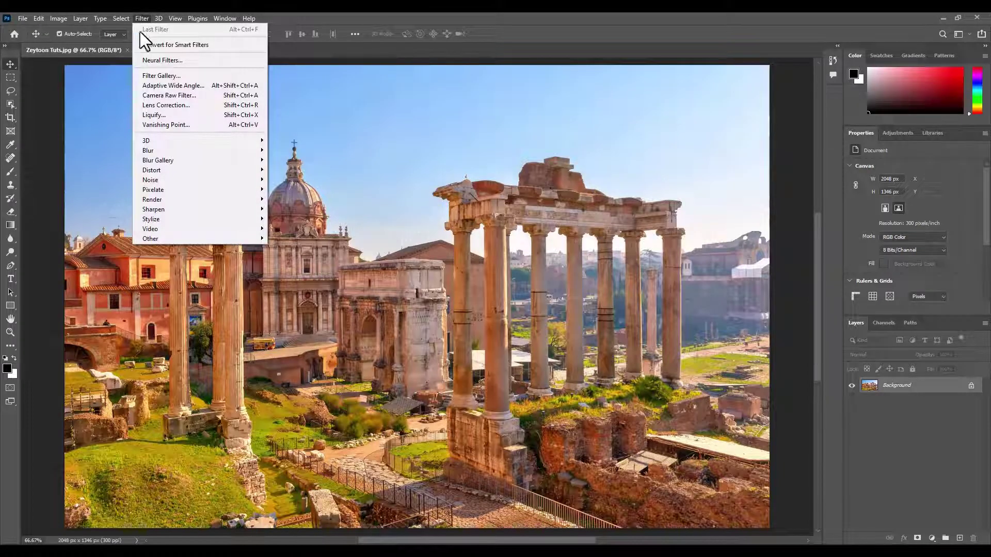
pyautogui.click(160, 61)
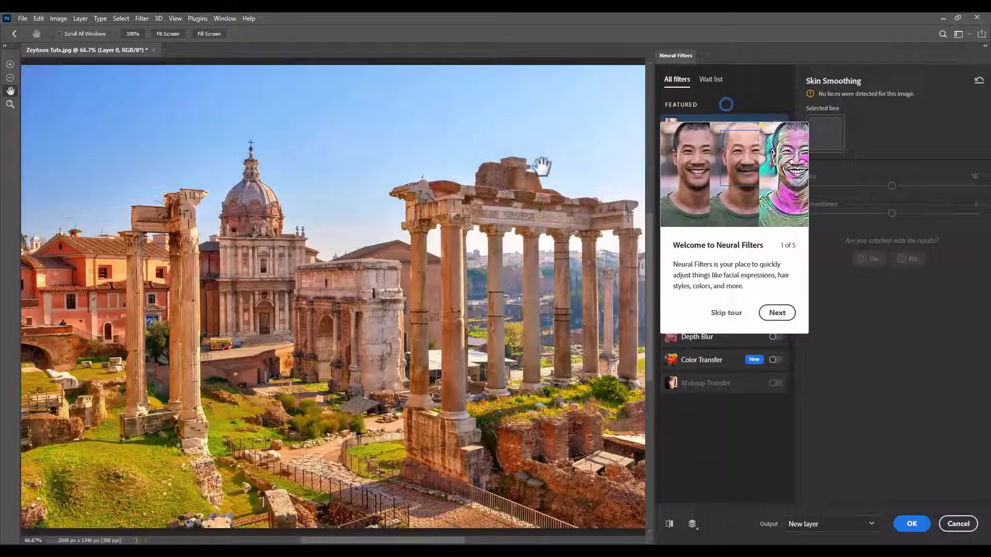
# Skip the welcome tour, view the Depth Blur filter details, then cancel Neural Filters.
pyautogui.click(726, 313)
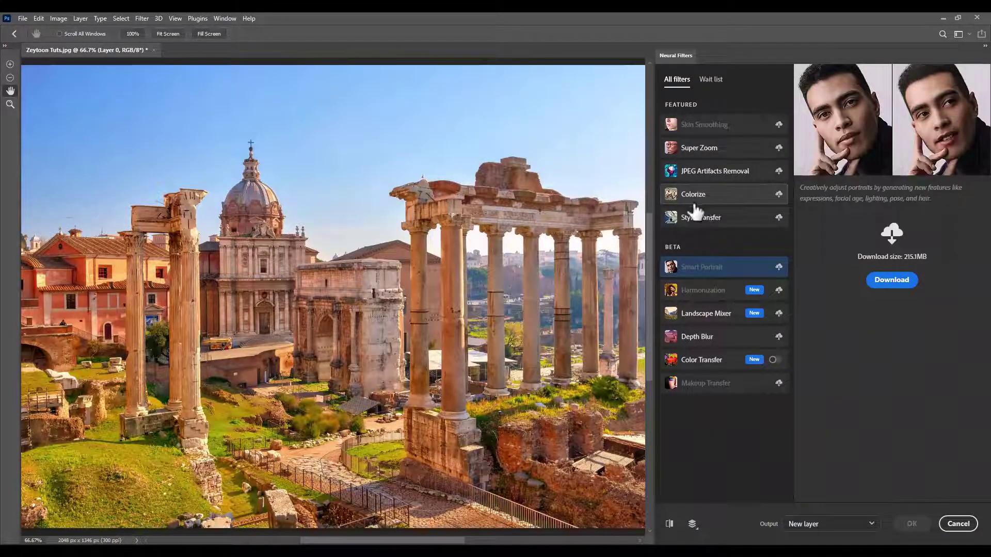
pyautogui.click(779, 340)
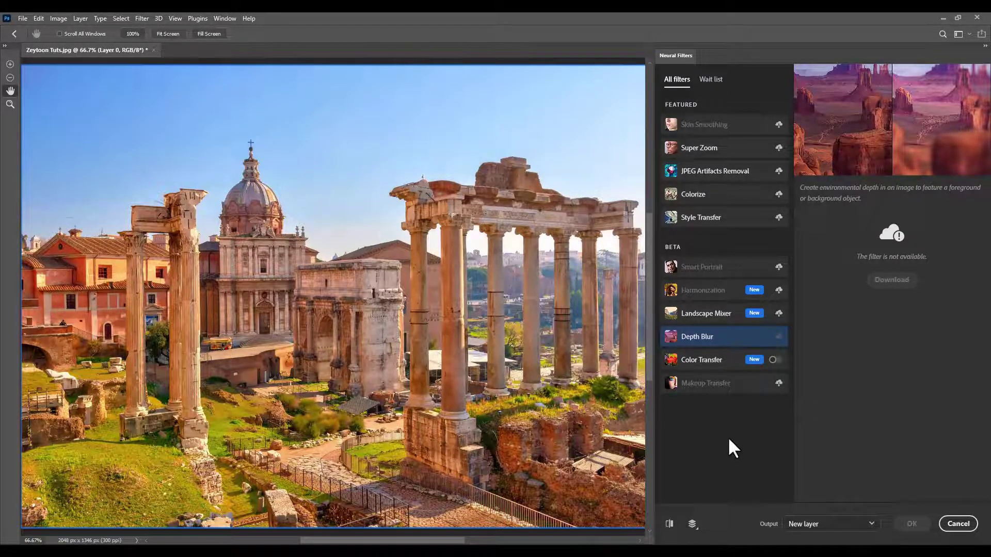
pyautogui.click(949, 526)
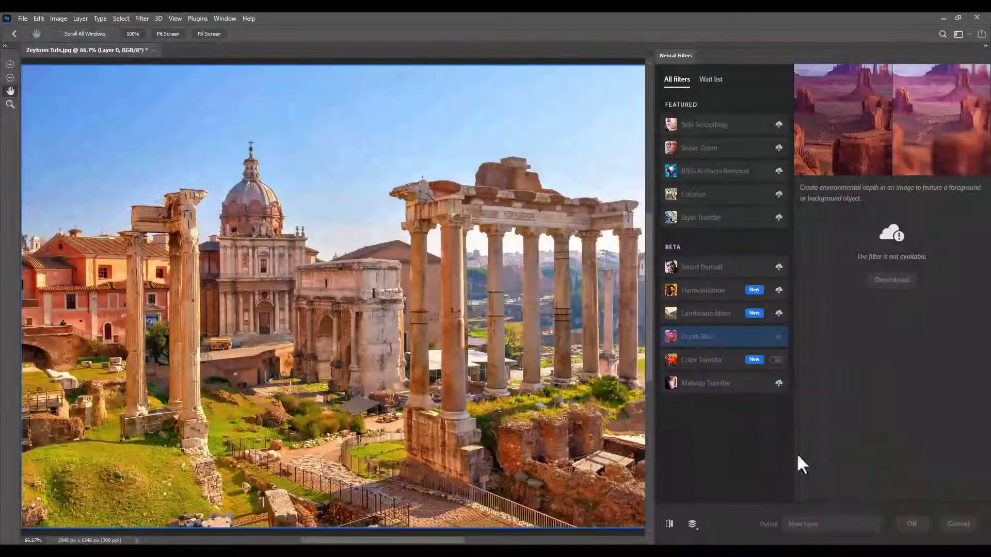